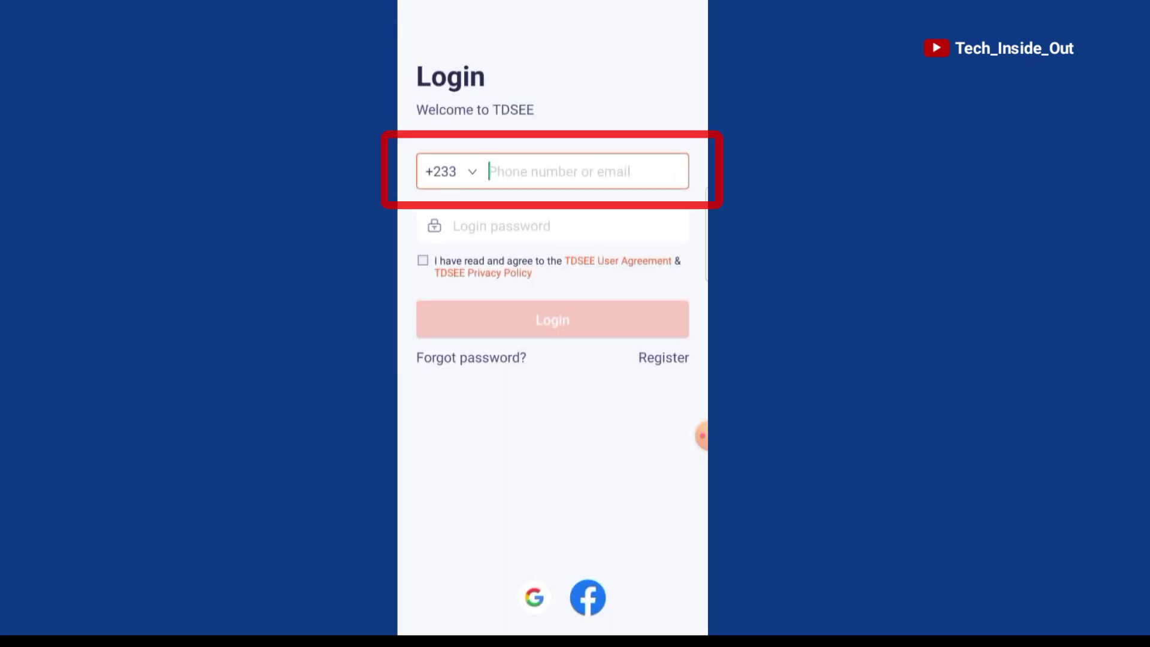
{"action": "type", "text": "02"}
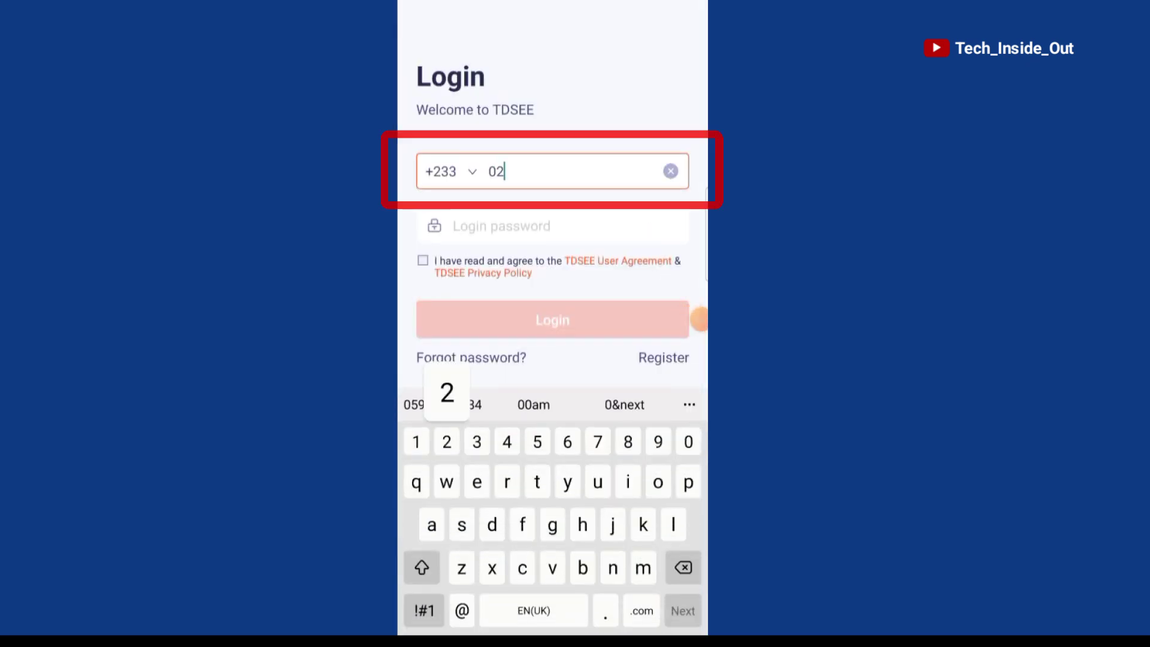
{"action": "type", "text": "0750"}
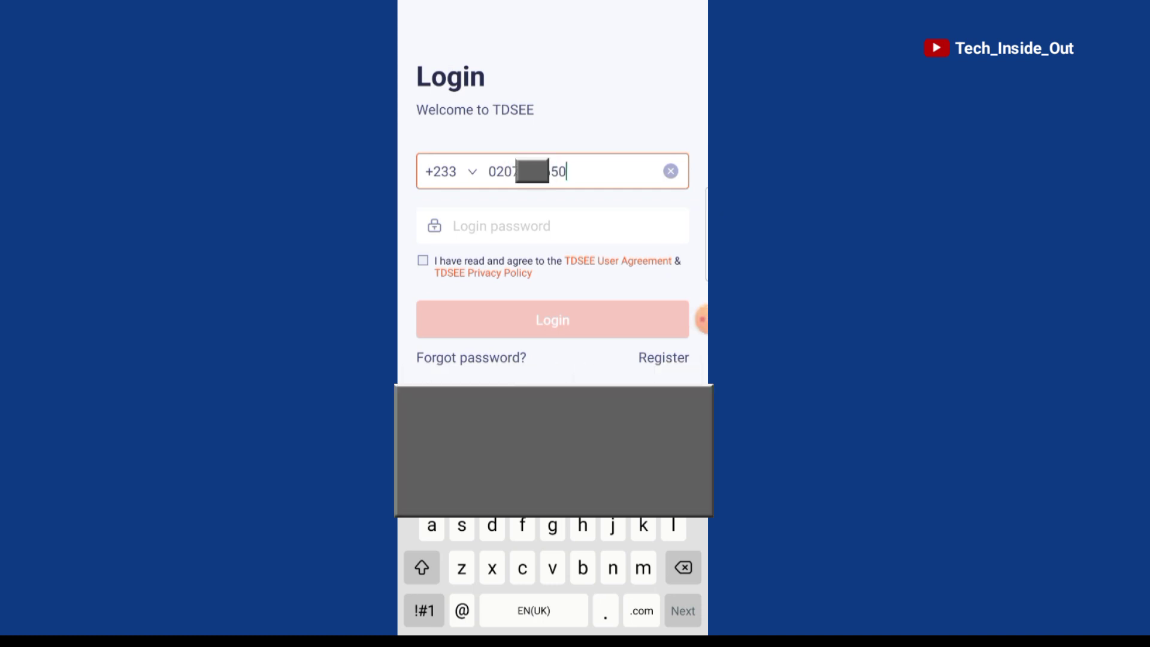
Step: Enter the Ghana phone number and password and accept the user agreement and privacy policy
{"action": "key", "text": "Tab"}
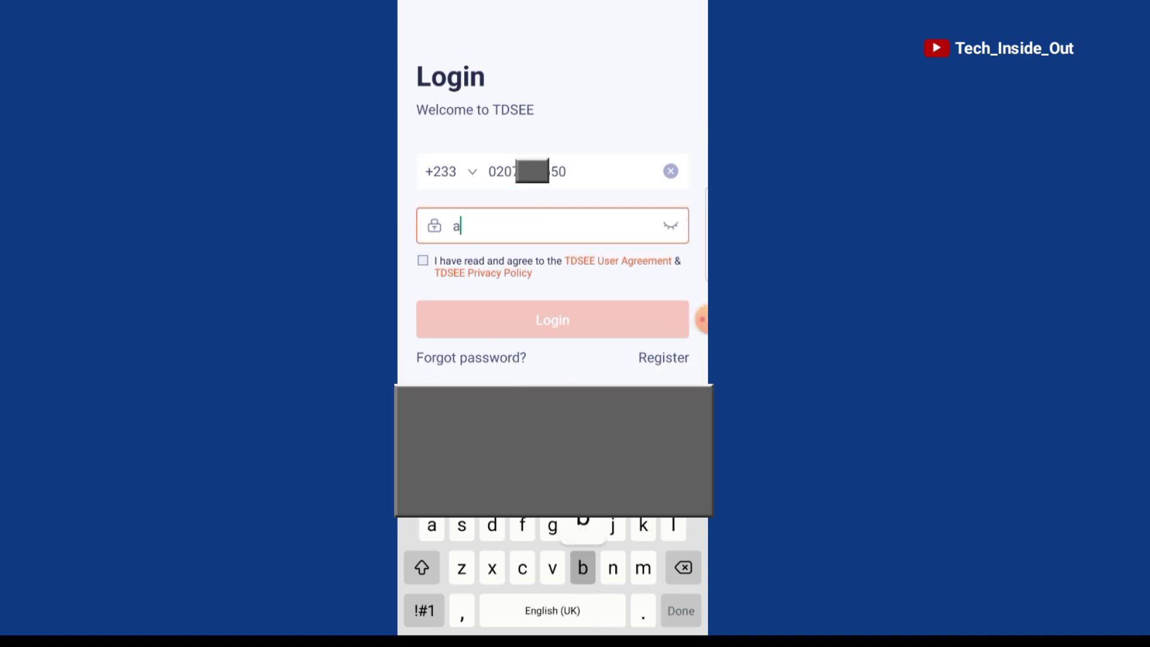
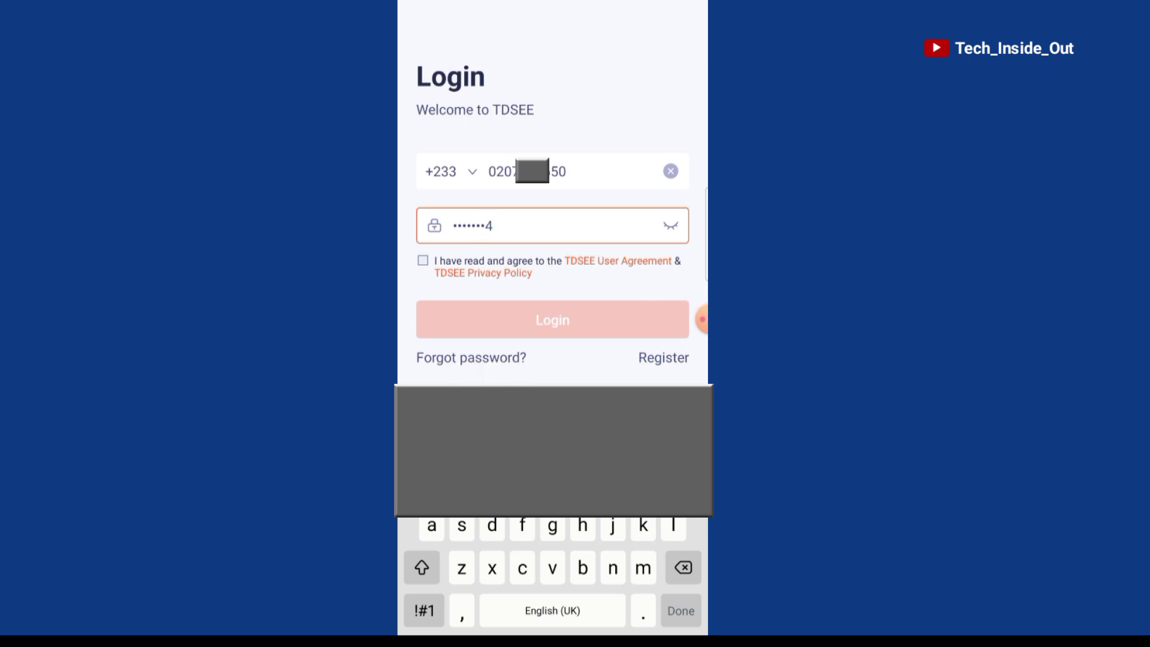
{"action": "key", "text": "Return"}
{"action": "left_click", "coordinate": [423, 260]}
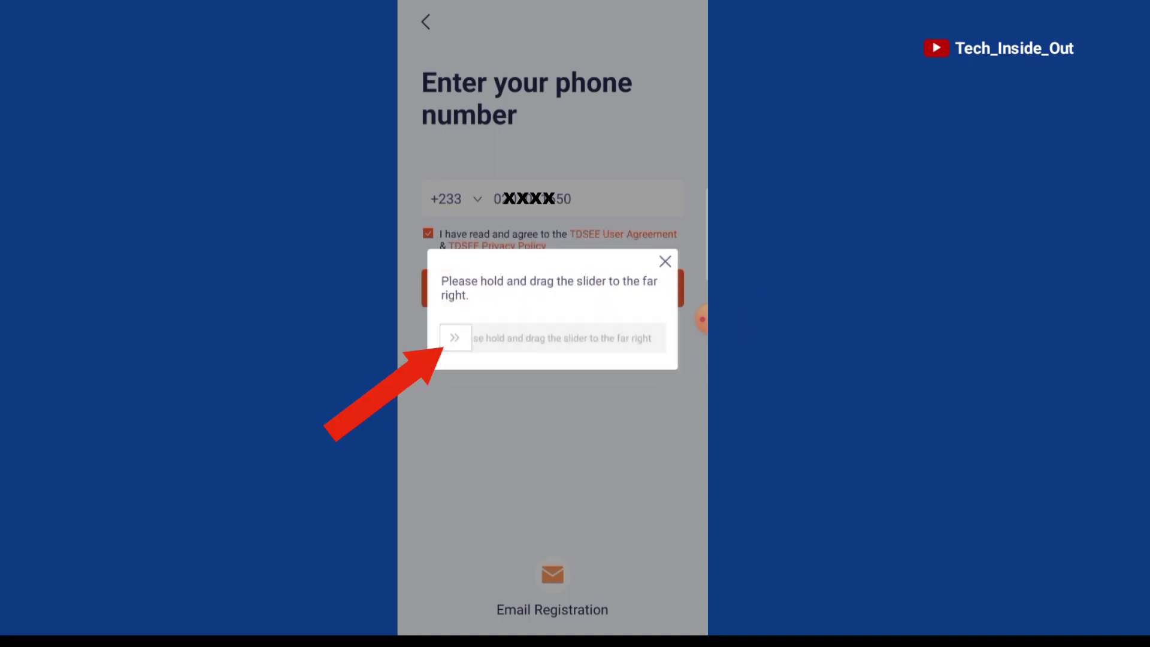
Step: Pass the slide verification, read the SMS code, and return to enter it
{"action": "left_click_drag", "start_coordinate": [455, 338], "coordinate": [649, 338]}
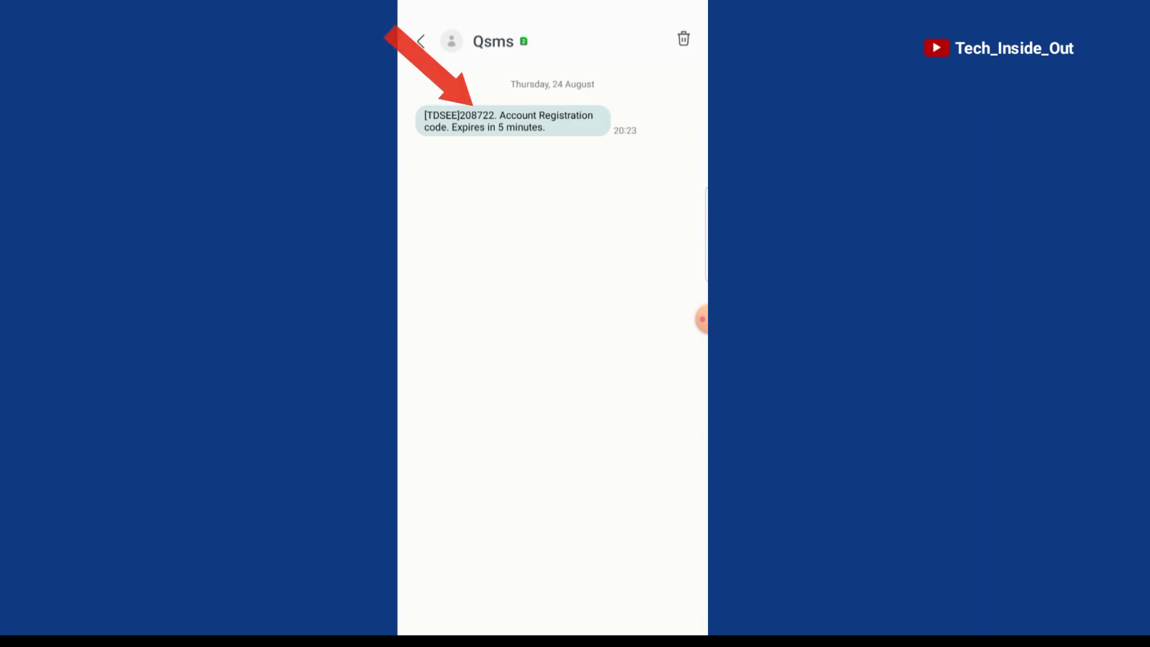
{"action": "left_click_drag", "start_coordinate": [552, 633], "coordinate": [553, 405]}
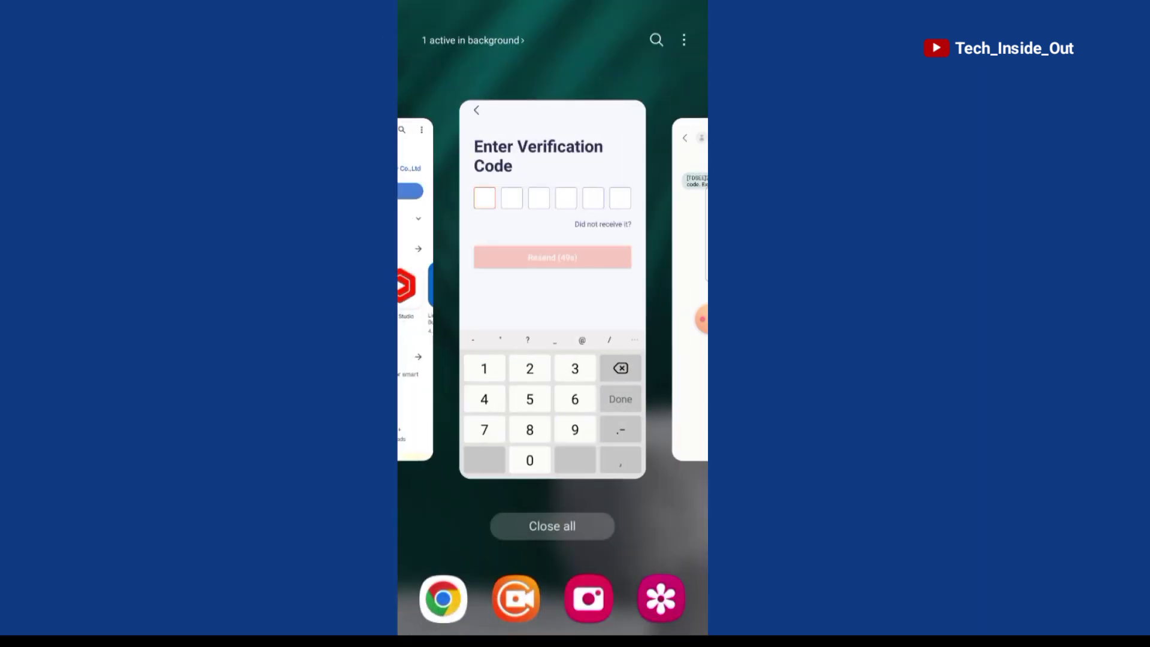
{"action": "left_click", "coordinate": [552, 224]}
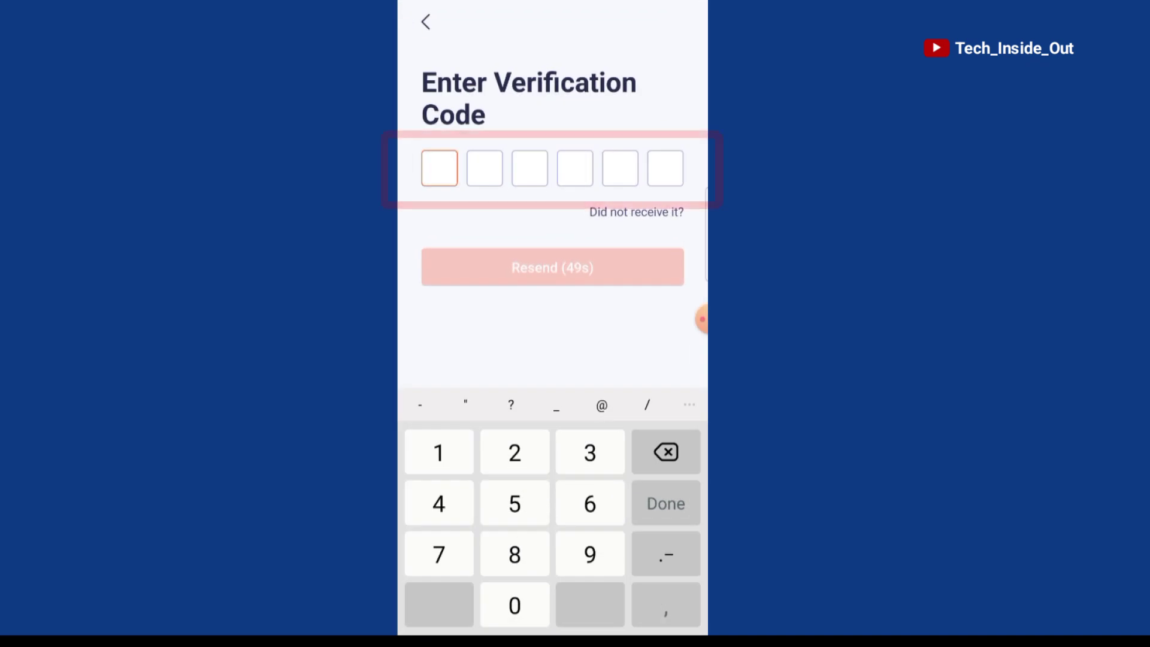
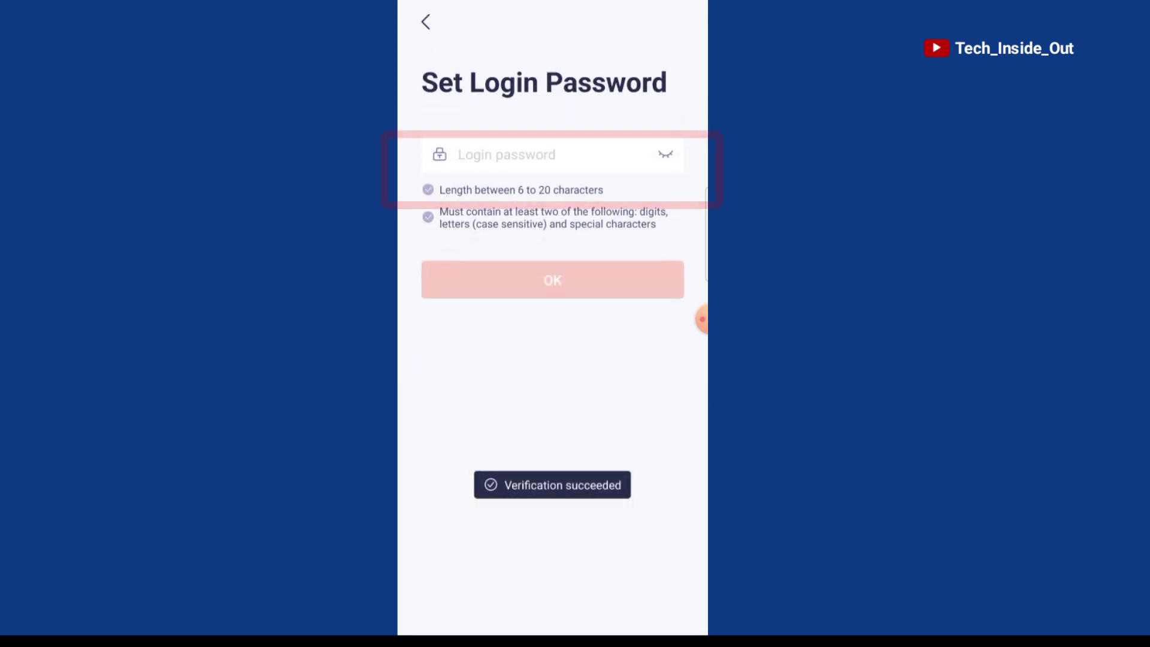
Step: Set the login password to complete registration and allow TDSEE notifications
{"action": "left_click", "coordinate": [552, 154]}
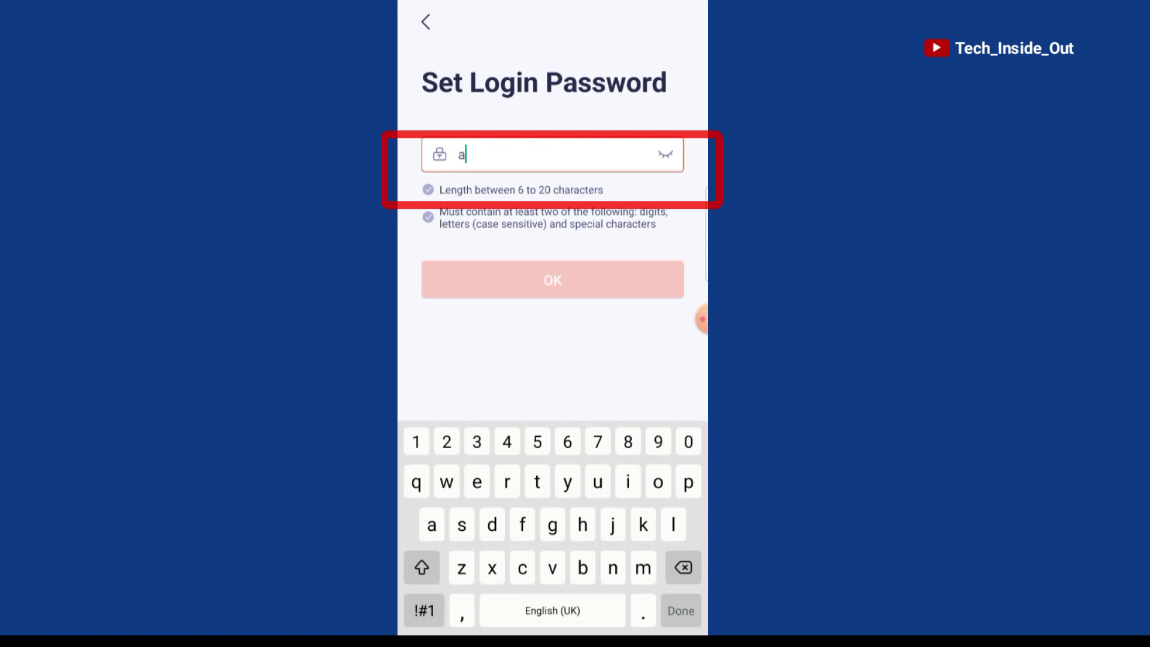
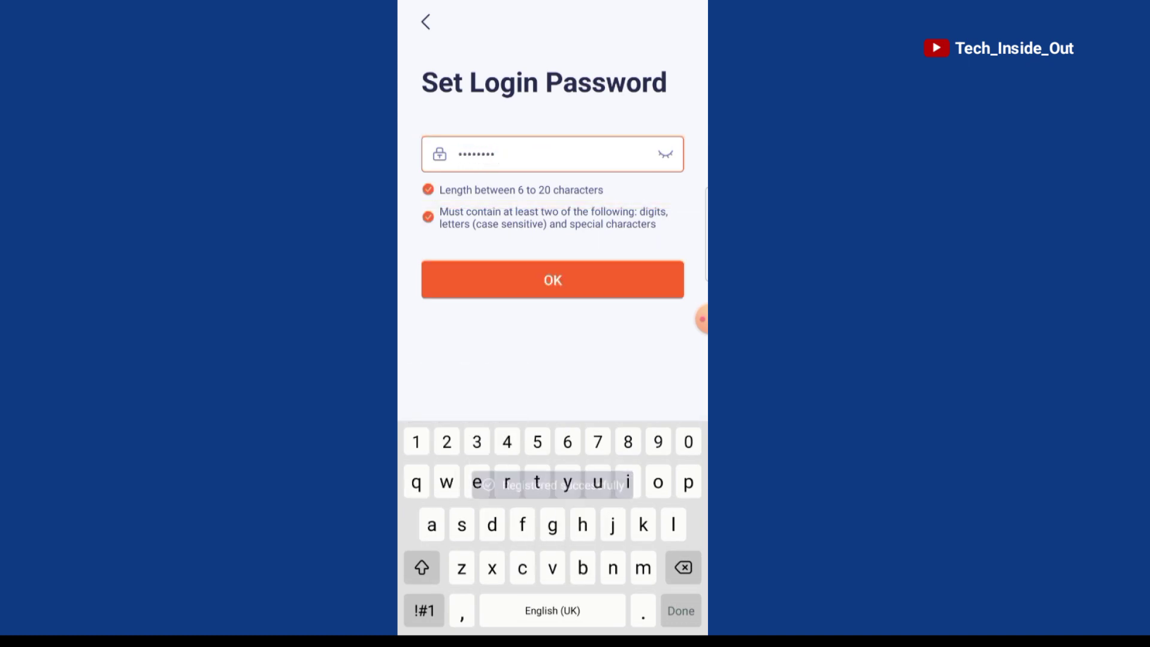
{"action": "left_click", "coordinate": [552, 279]}
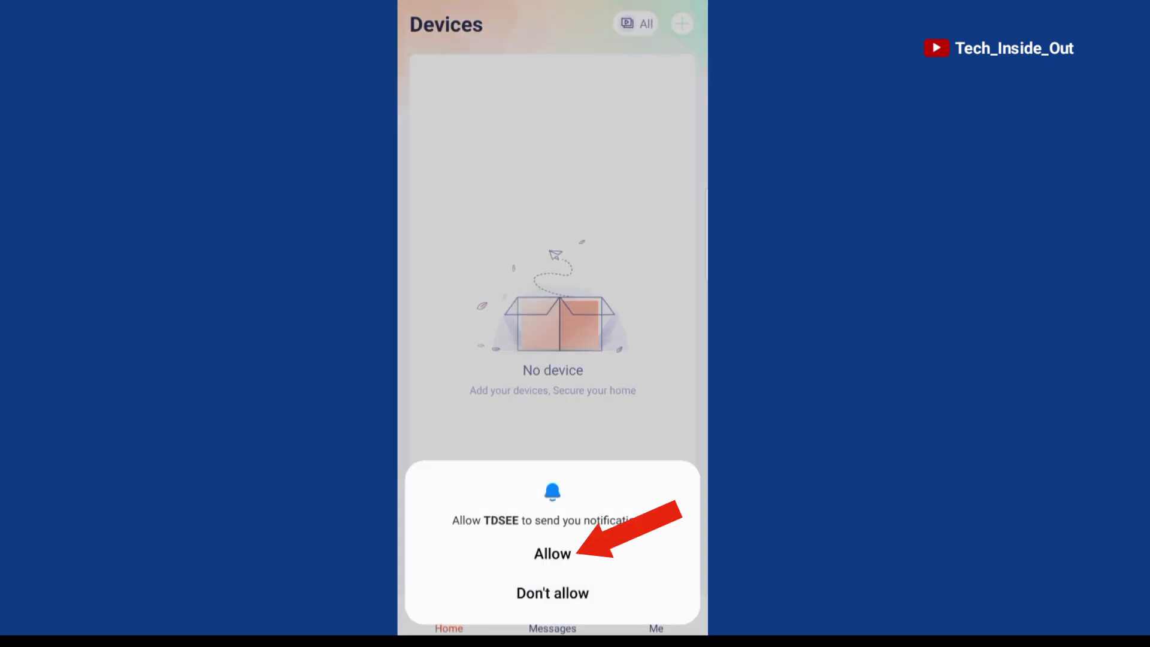
{"action": "left_click", "coordinate": [552, 553]}
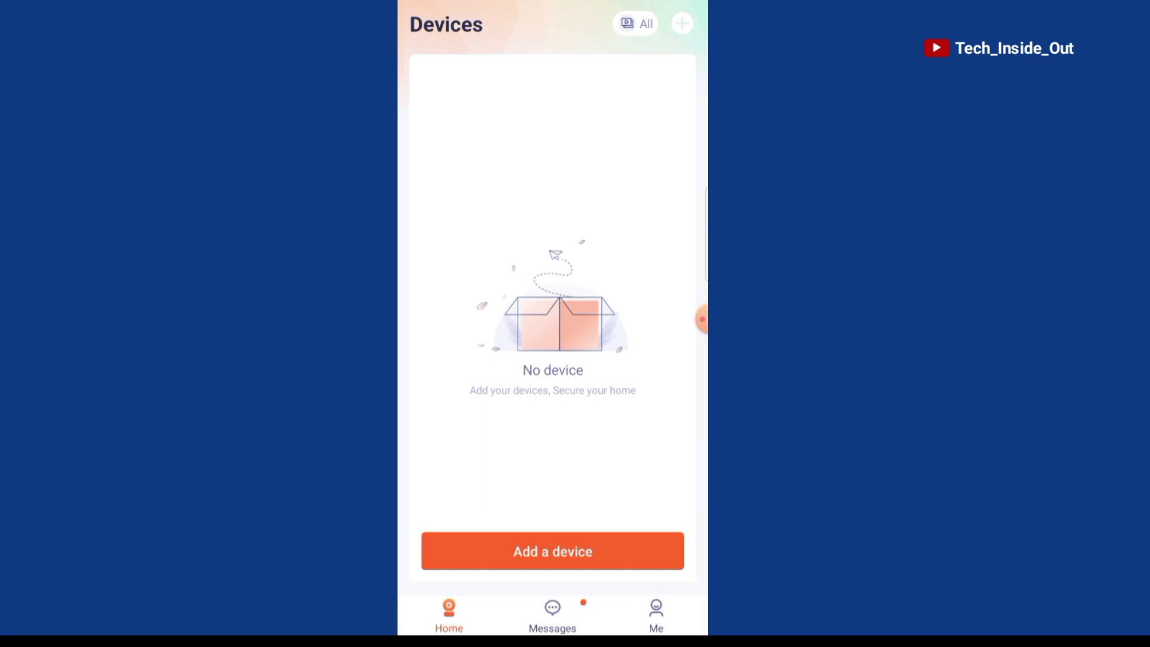
Step: Add the Tenda NVR, confirming it is cabled to the router's LAN port, so it appears online
{"action": "left_click", "coordinate": [553, 551]}
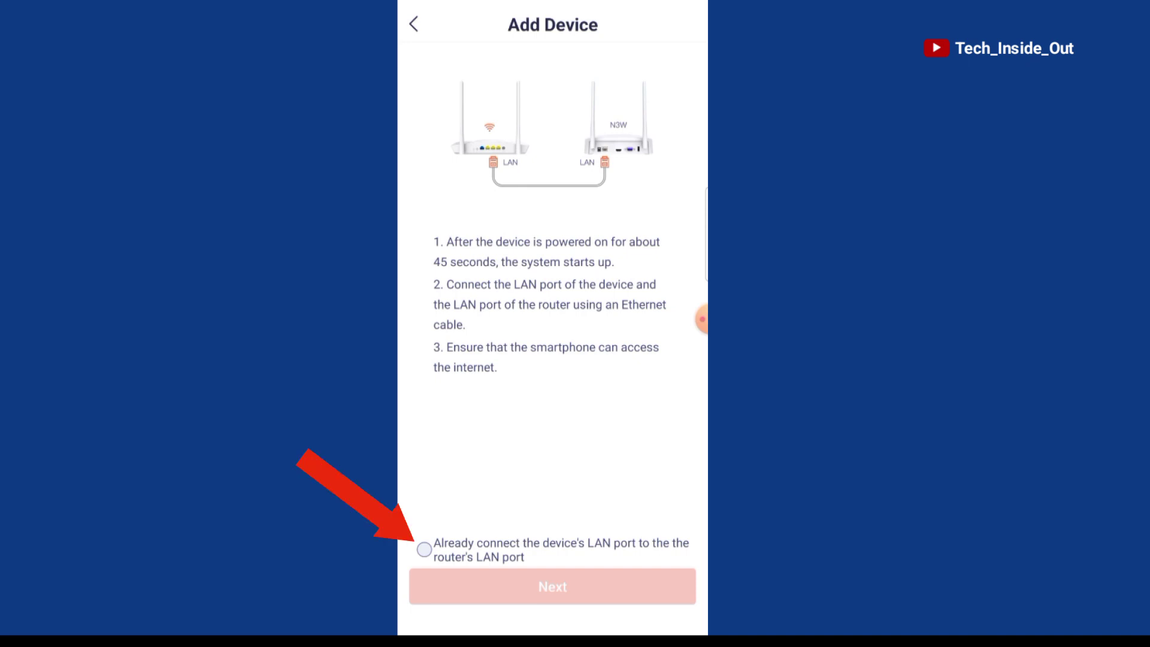
{"action": "left_click", "coordinate": [424, 550]}
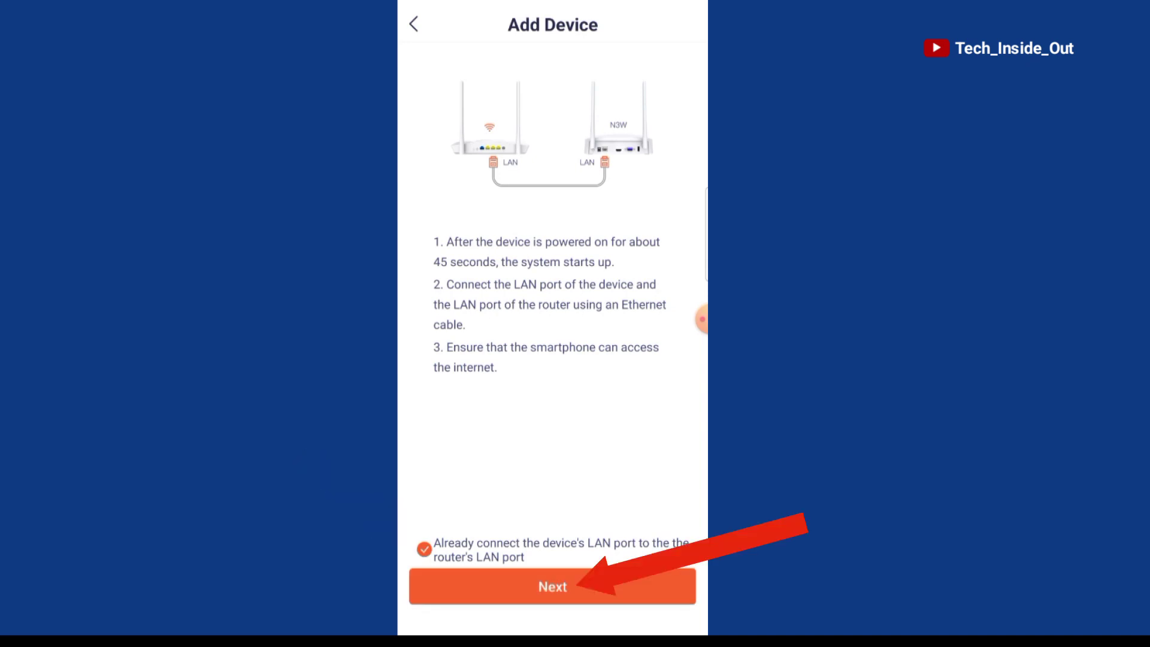
{"action": "left_click", "coordinate": [553, 586]}
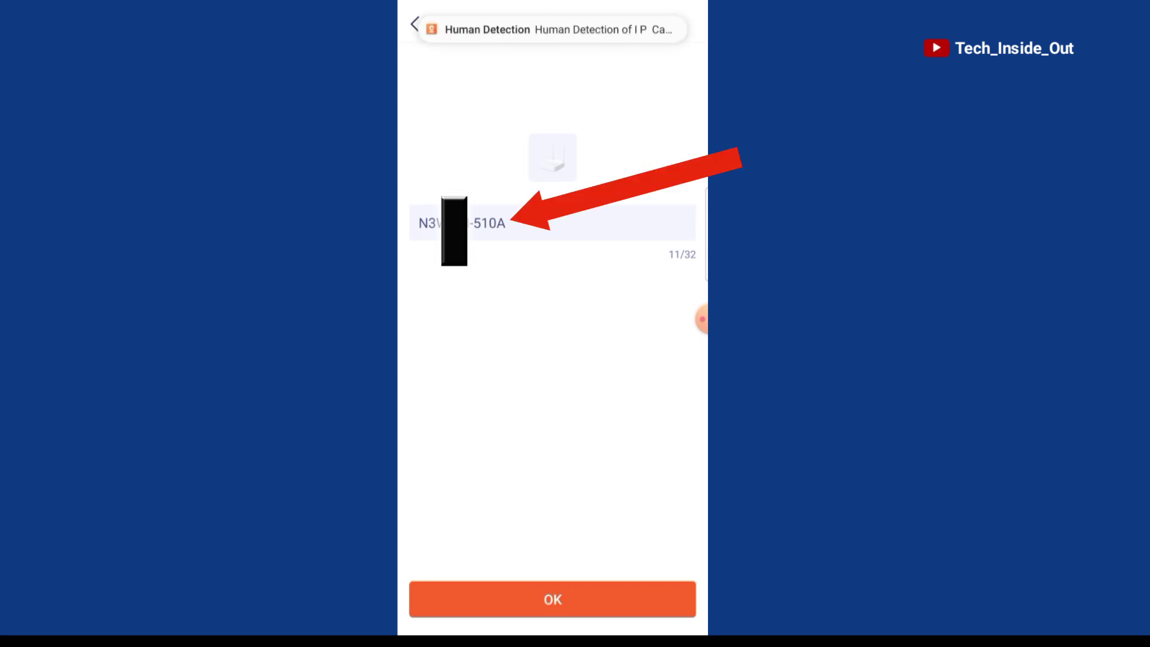
{"action": "left_click", "coordinate": [552, 599]}
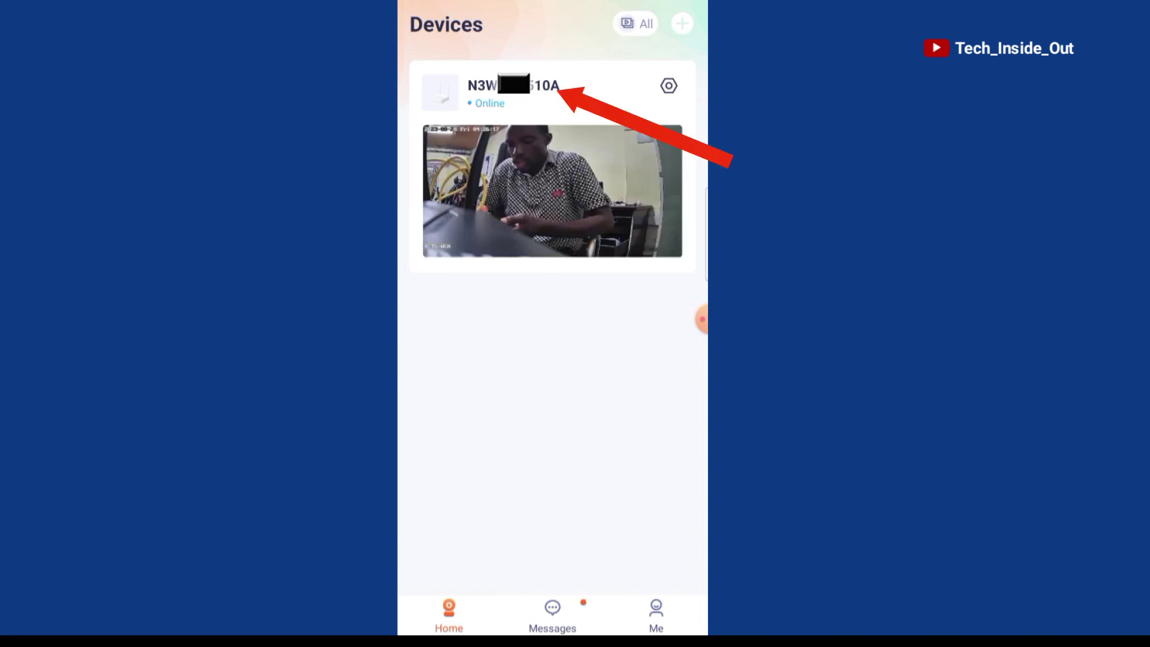
Step: Open the NVR's live view showing all four cameras streaming together
{"action": "left_click", "coordinate": [635, 23]}
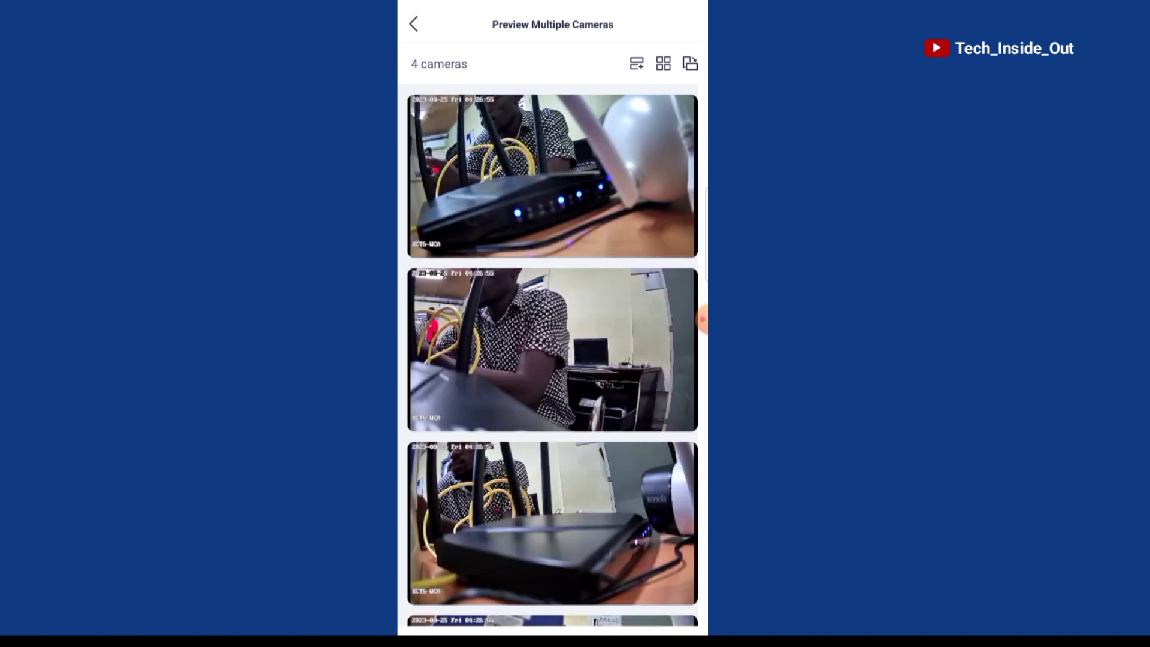
{"action": "scroll", "coordinate": [552, 355], "scroll_direction": "down", "scroll_amount": 3}
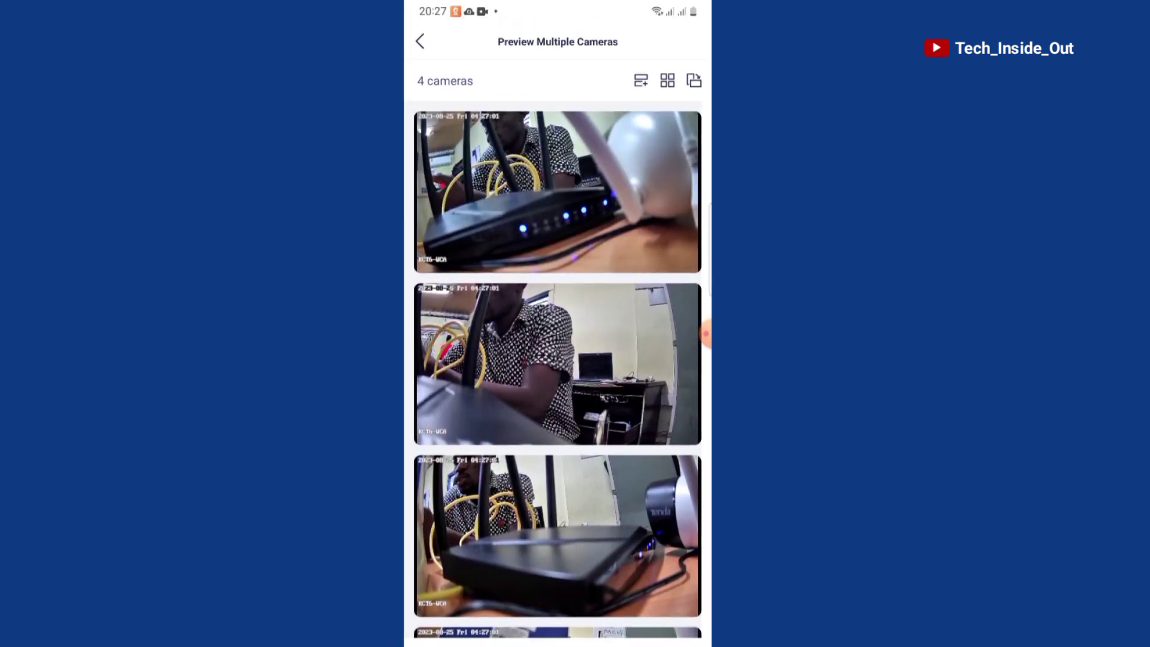
{"action": "scroll", "coordinate": [558, 370], "scroll_direction": "down", "scroll_amount": 2}
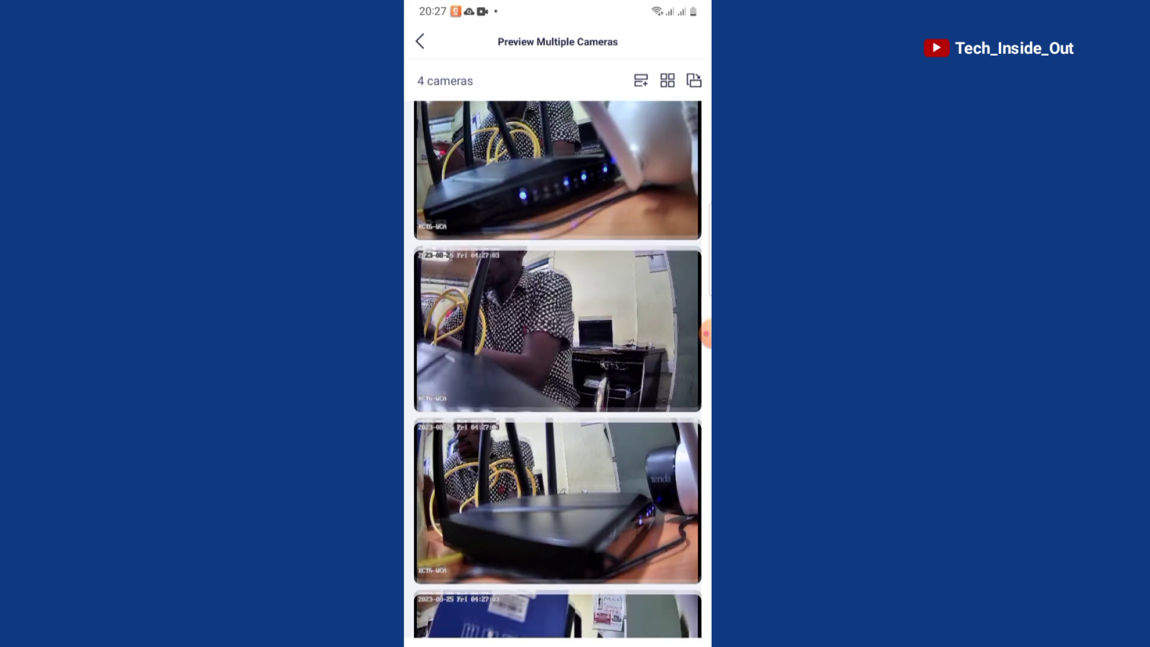